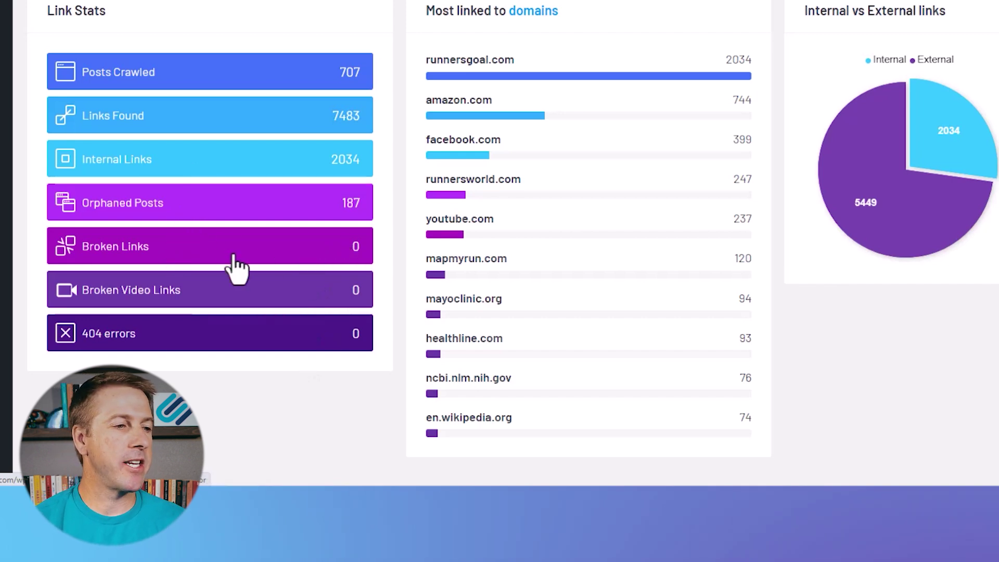
# - Open the orphaned posts report and request inbound link suggestions for the race-preparation post
pyautogui.click(217, 217)
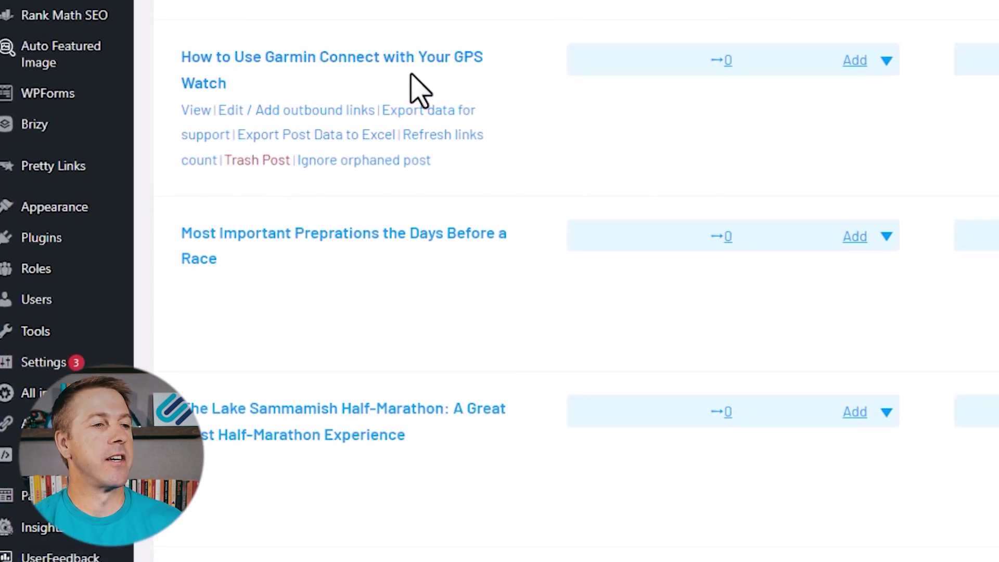
pyautogui.click(854, 66)
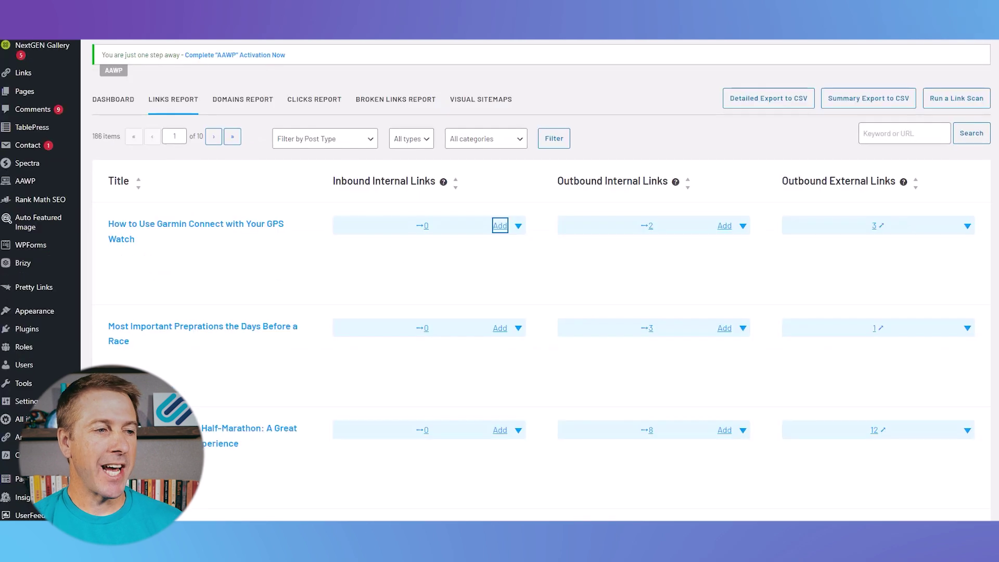
pyautogui.click(499, 329)
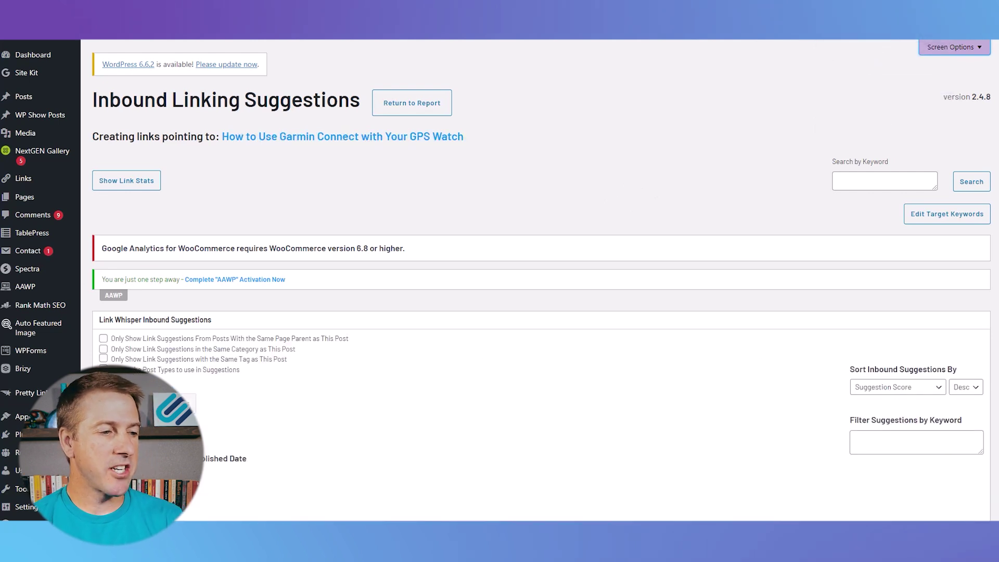
# - Tick the suggested GPS-watch sentences, including the Garmin Connect training plans sentence
pyautogui.scroll(-5, 713, 195)
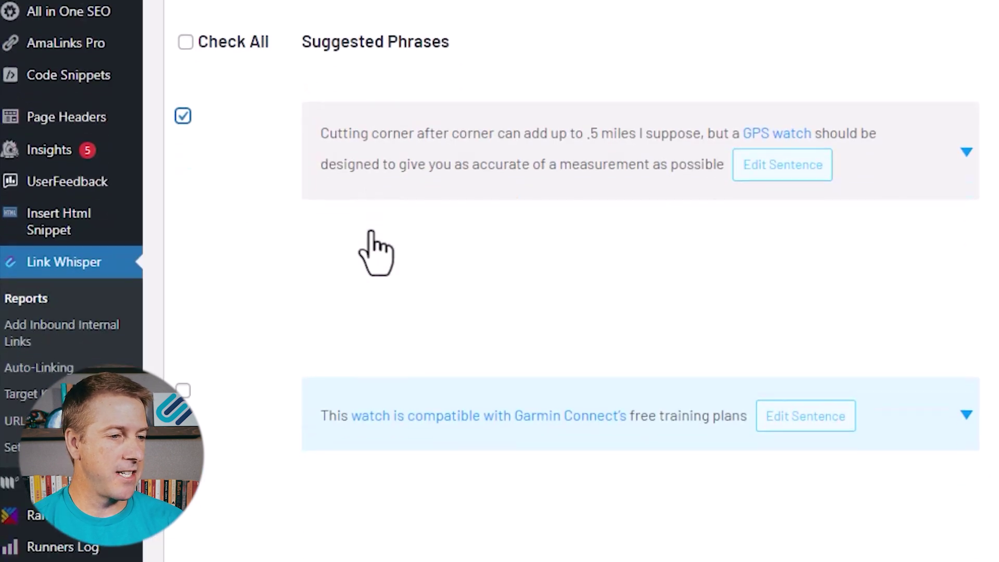
pyautogui.click(183, 311)
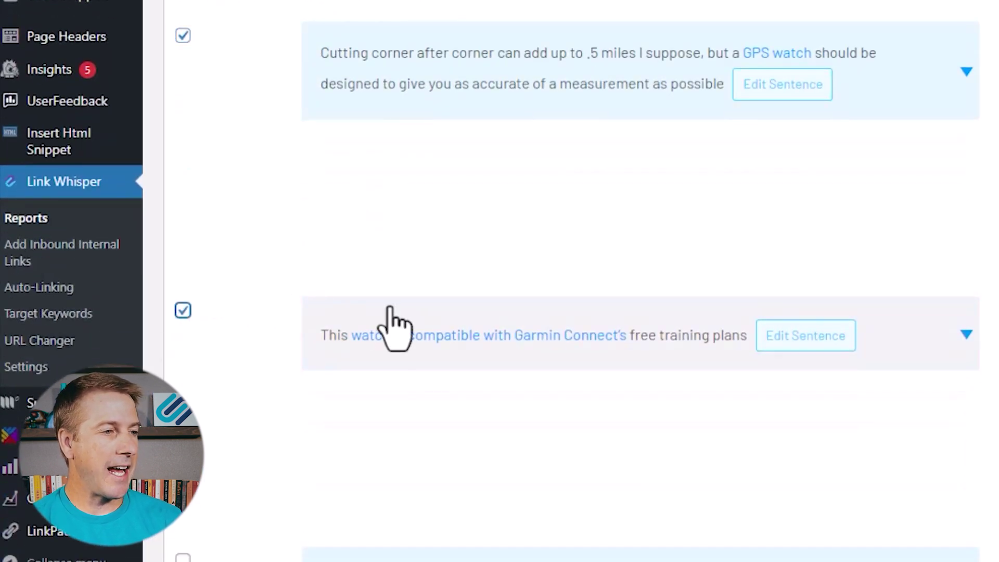
pyautogui.scroll(-3, 625, 327)
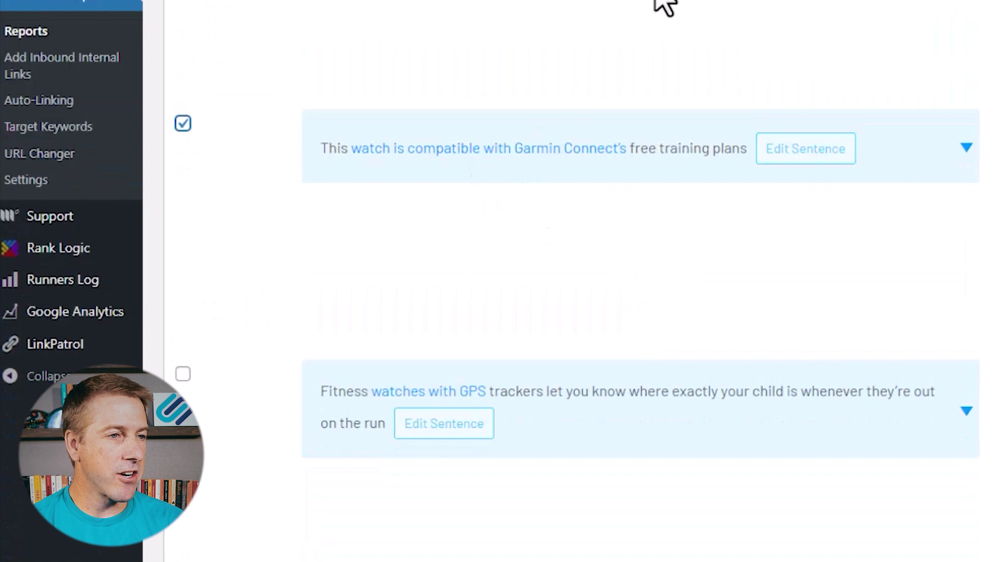
pyautogui.scroll(-8, 672, 240)
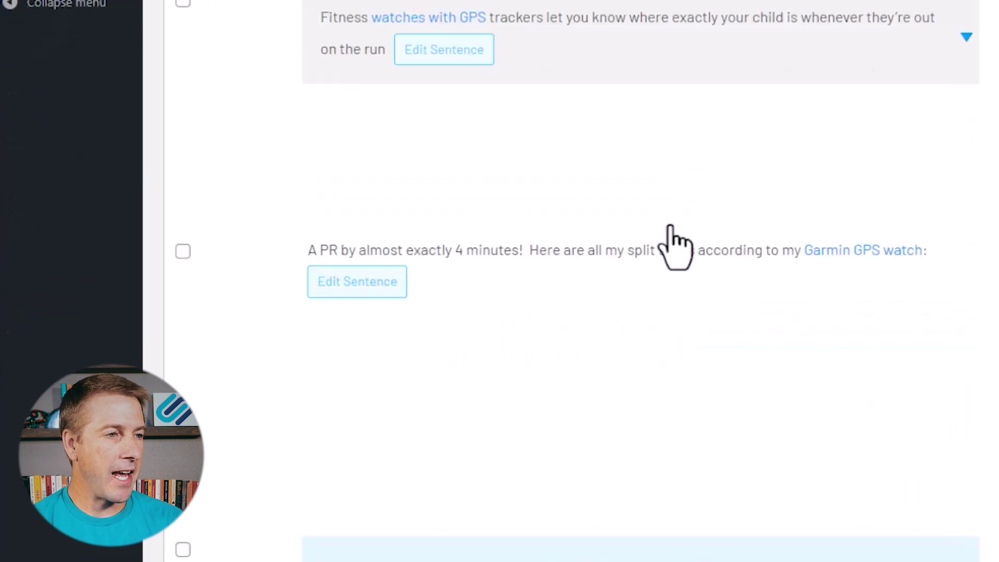
pyautogui.scroll(-10, 679, 250)
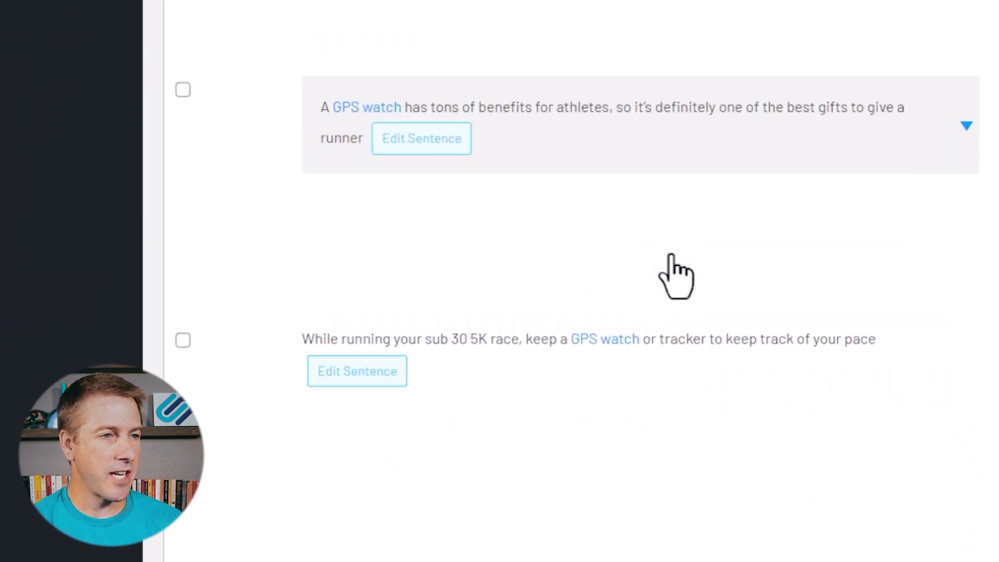
pyautogui.scroll(-6, 607, 270)
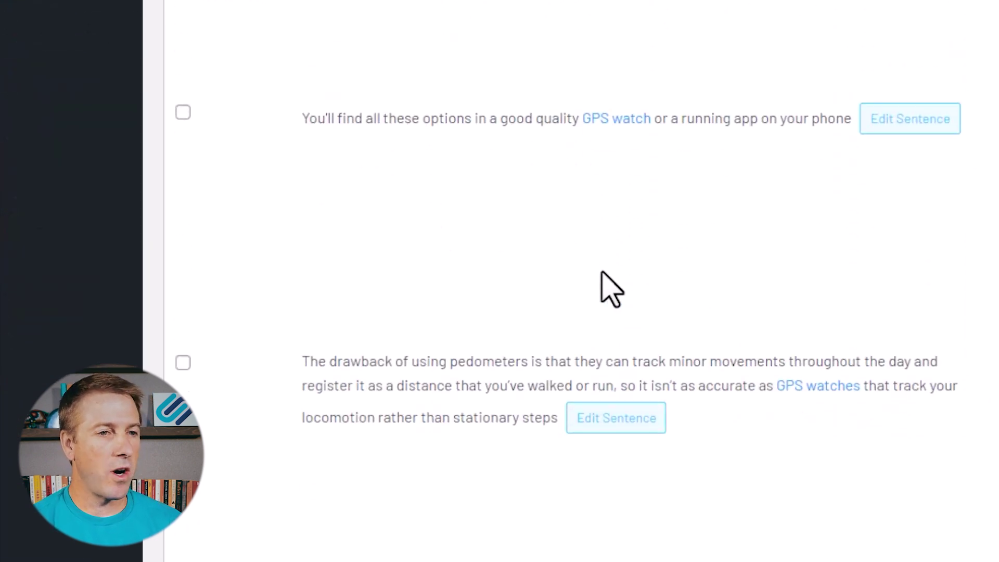
pyautogui.scroll(2, 606, 284)
pyautogui.scroll(20, 607, 275)
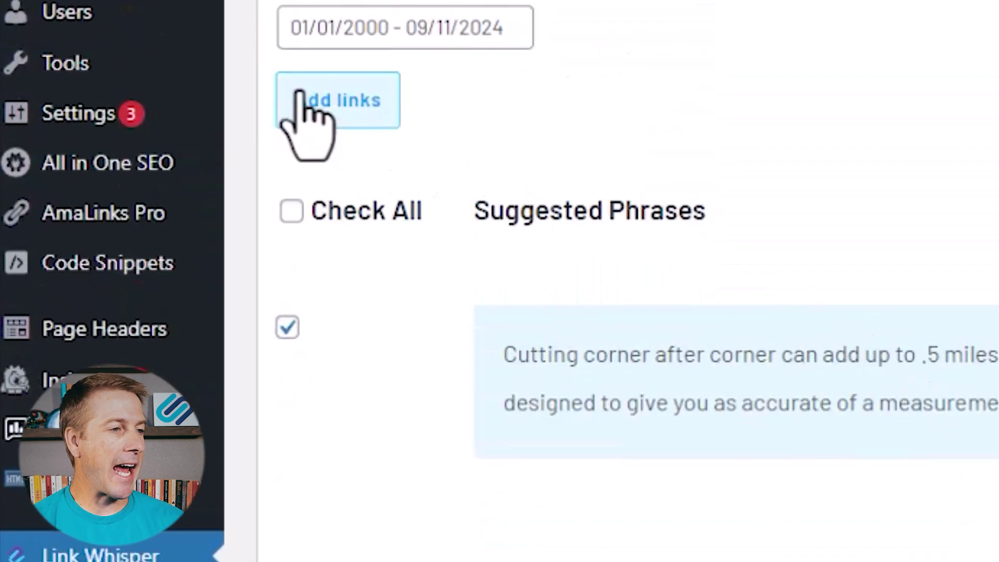
# - Add links from the ticked sentences to the race-preparation post and review the updated stats
pyautogui.click(210, 87)
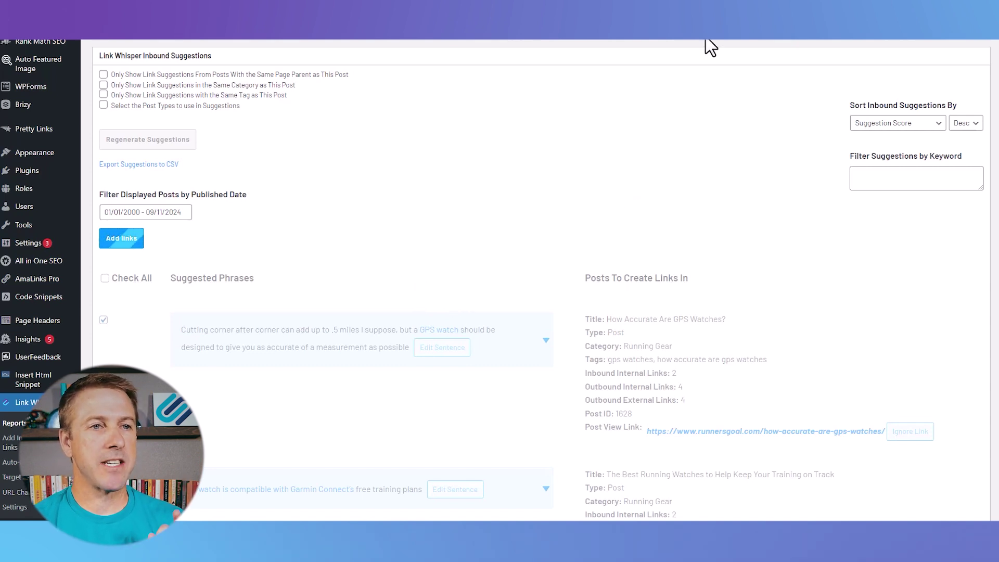
pyautogui.scroll(-9, 553, 218)
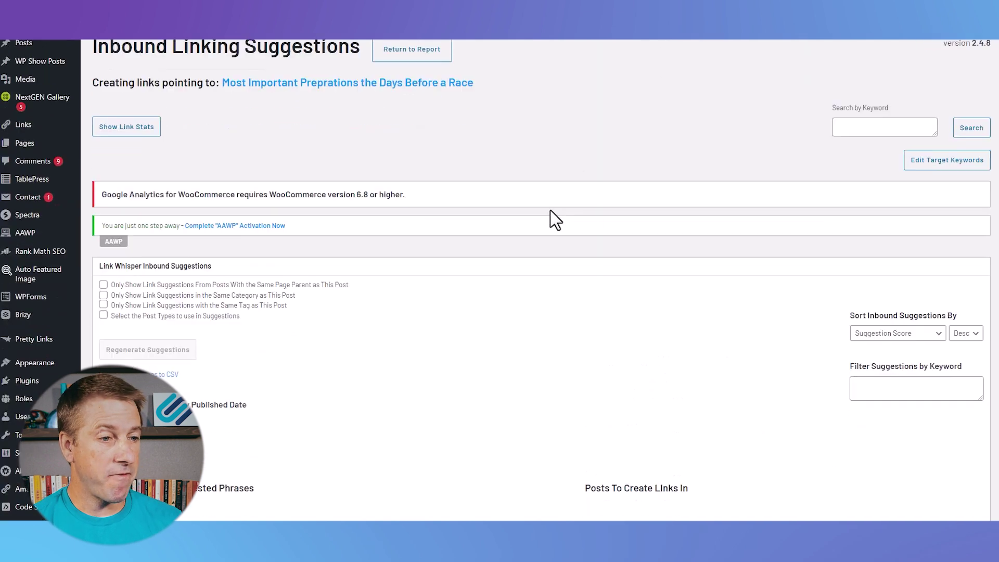
pyautogui.scroll(-8, 554, 224)
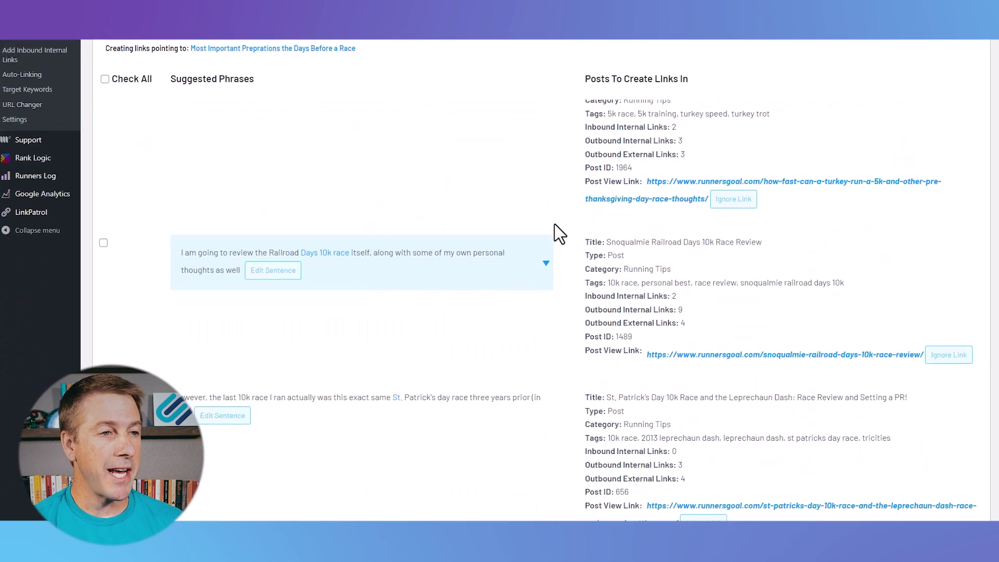
pyautogui.scroll(6, 558, 233)
pyautogui.scroll(10, 563, 245)
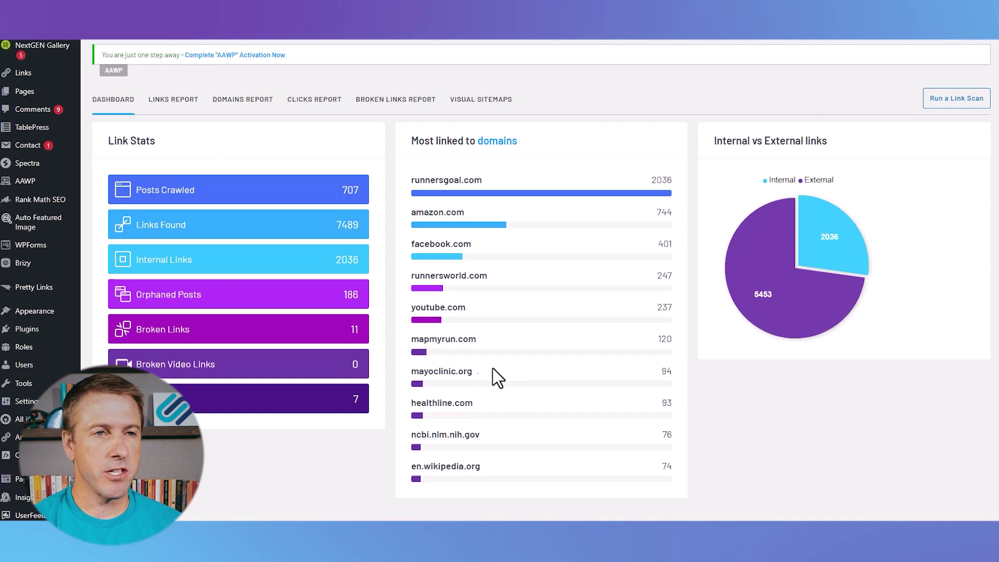
pyautogui.scroll(-2, 408, 404)
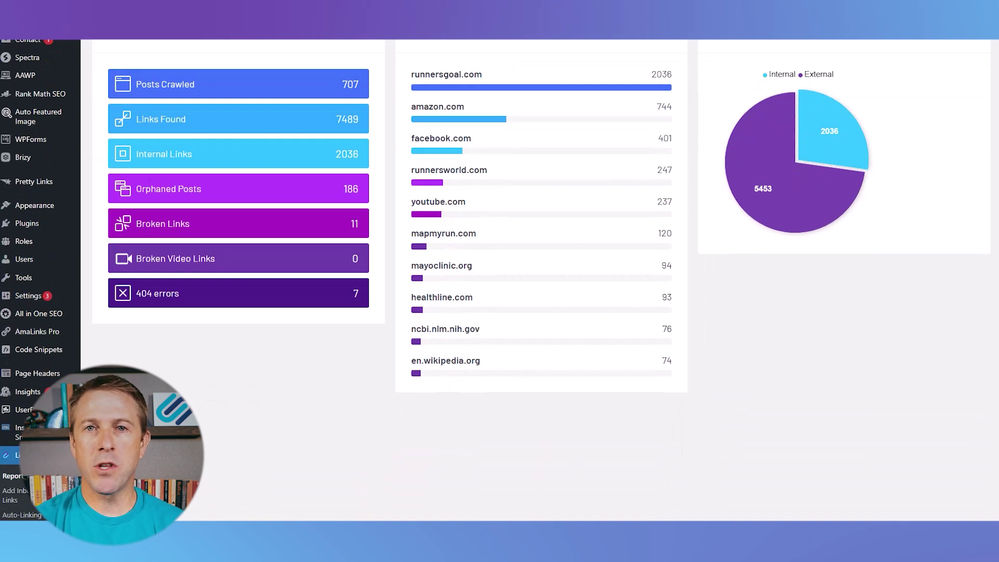
pyautogui.scroll(-3, 499, 260)
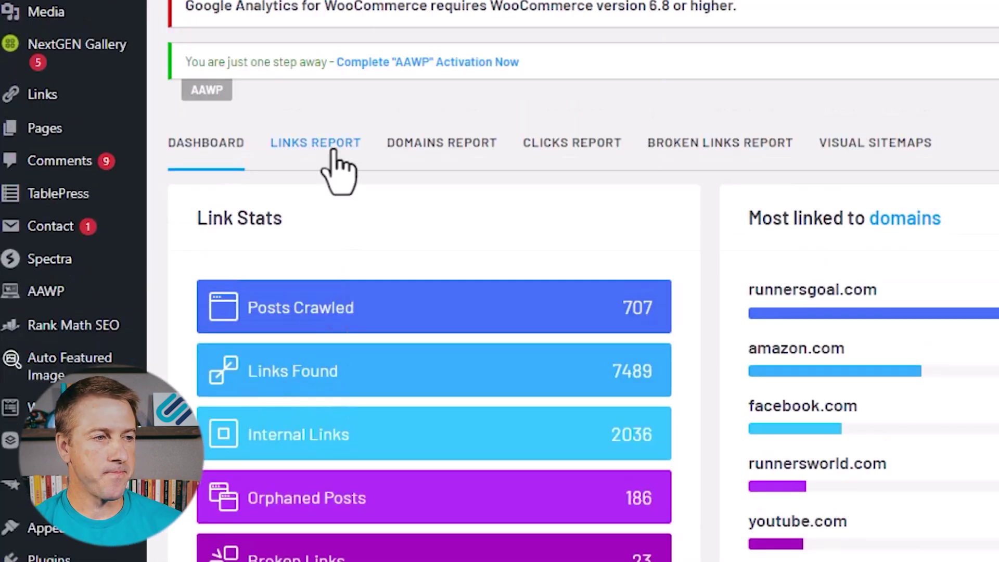
pyautogui.click(332, 151)
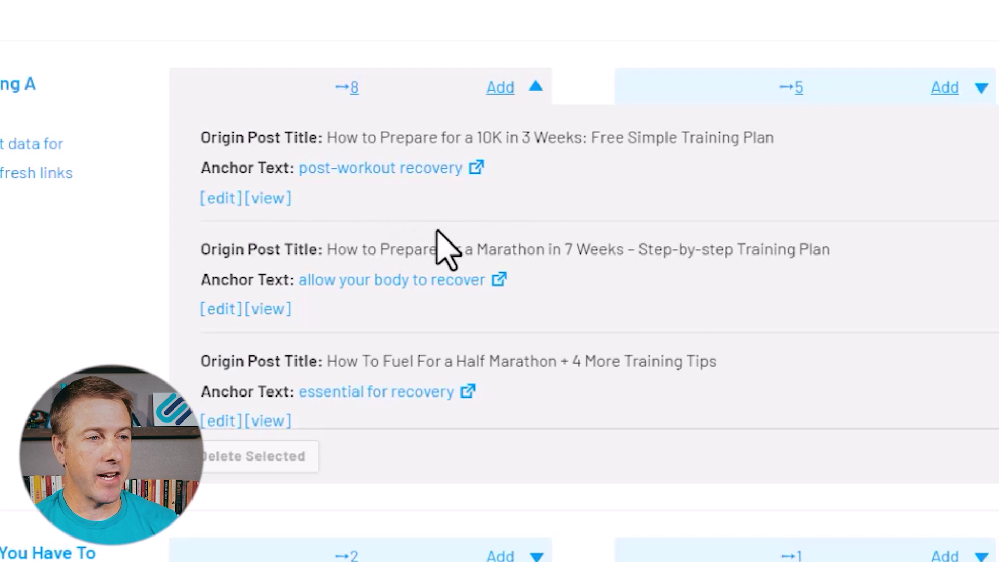
# - Scroll through the marathon recovery post's eight inbound links, down to the 'stress fracture' link
pyautogui.scroll(-2, 472, 245)
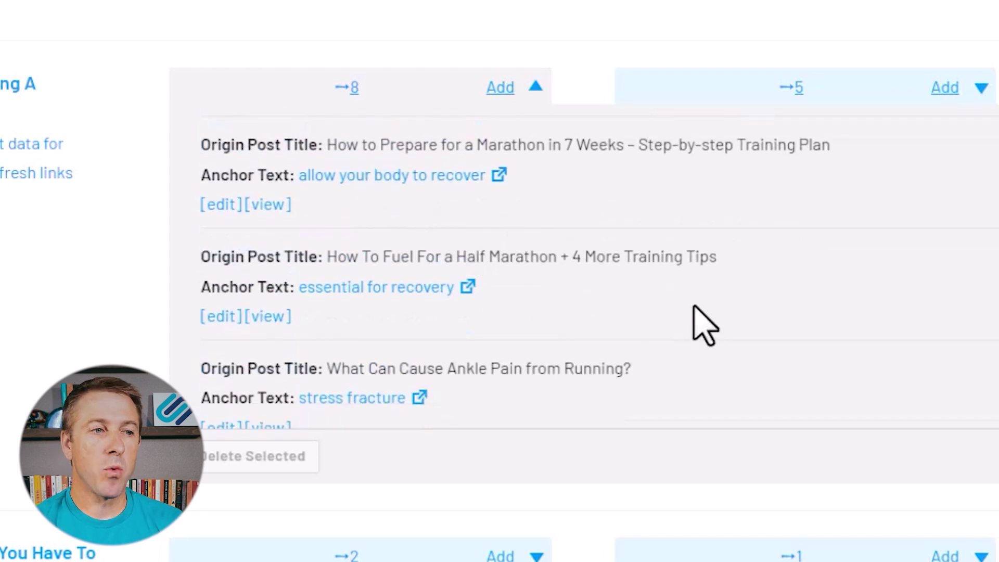
pyautogui.scroll(2, 666, 305)
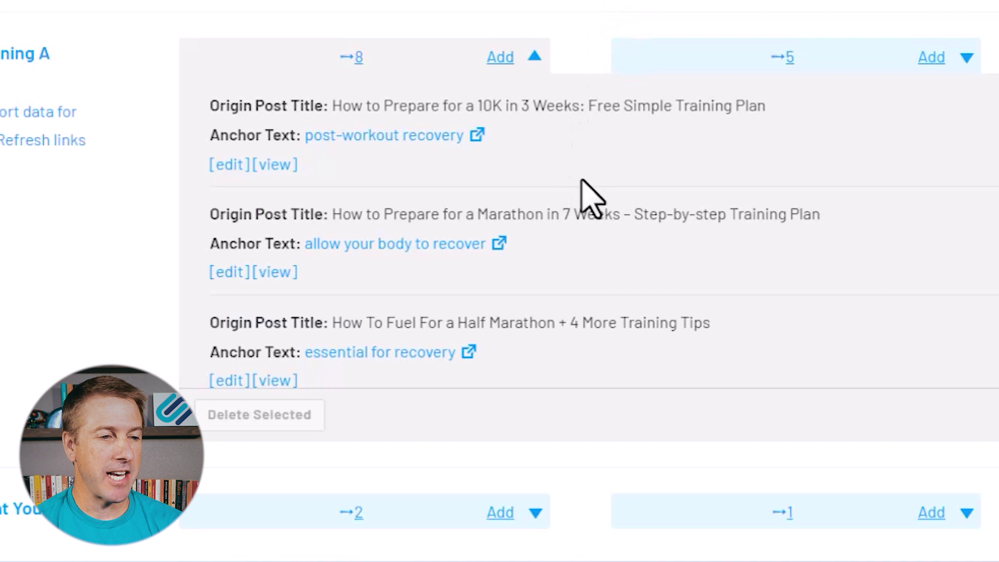
pyautogui.scroll(-4, 586, 197)
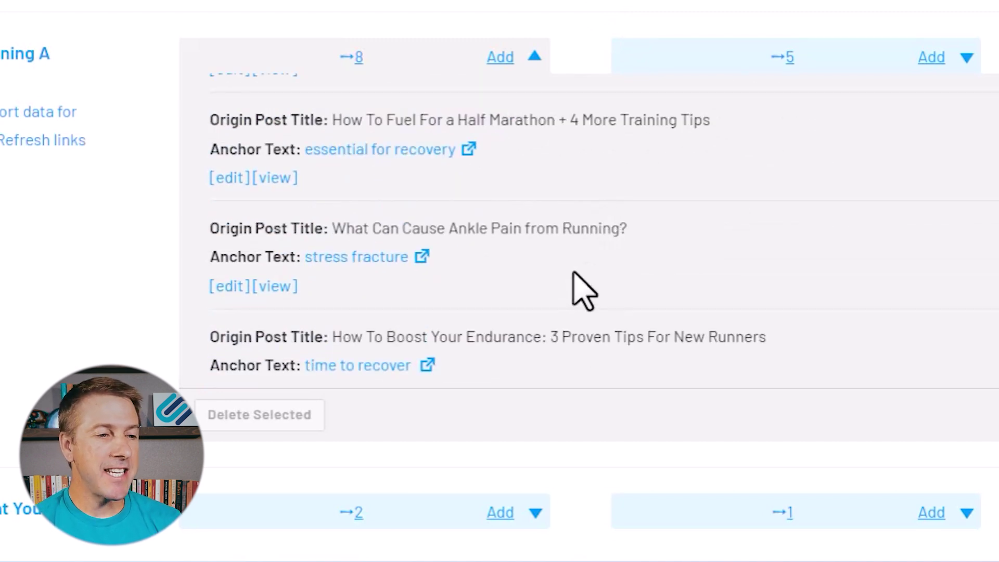
pyautogui.scroll(-4, 554, 287)
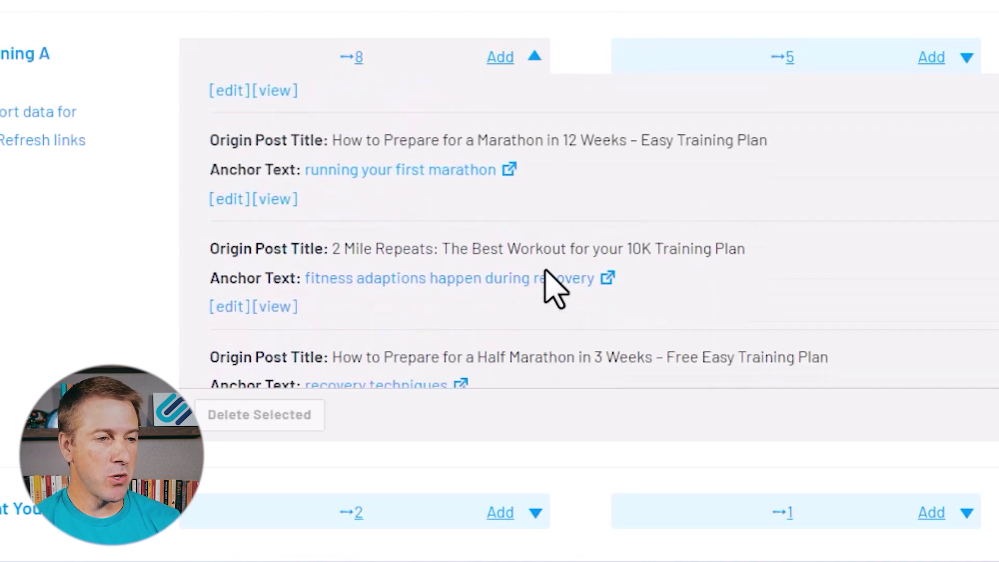
pyautogui.scroll(3, 608, 306)
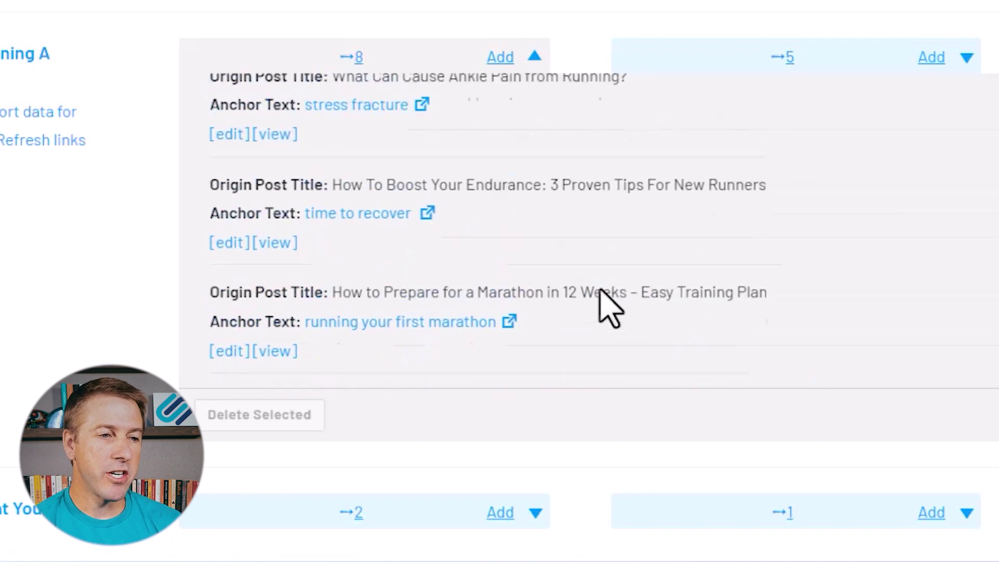
pyautogui.scroll(1, 608, 306)
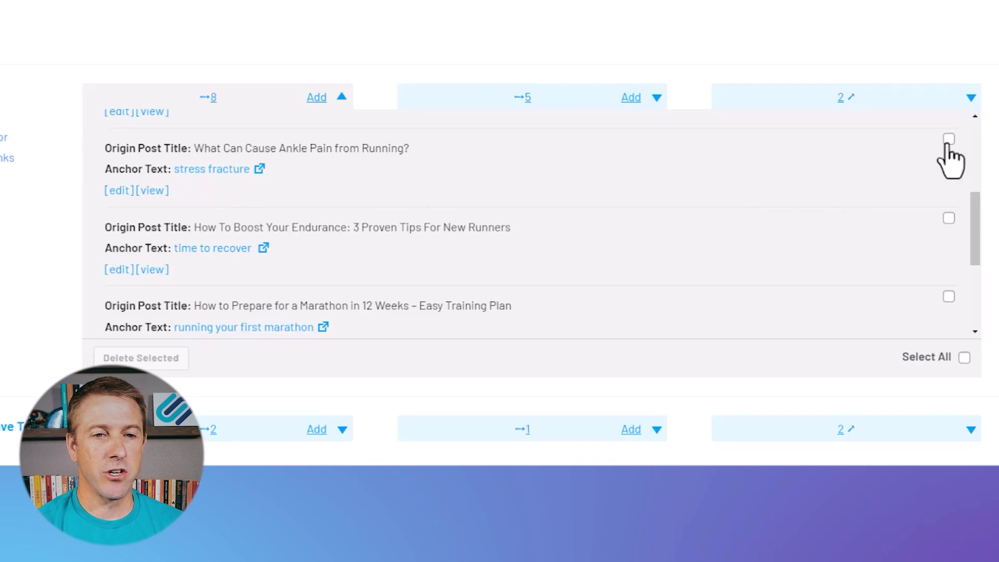
# - Delete the 'stress fracture' Ankle Pain link and the 12-week marathon plan link from the marathon recovery post
pyautogui.click(949, 139)
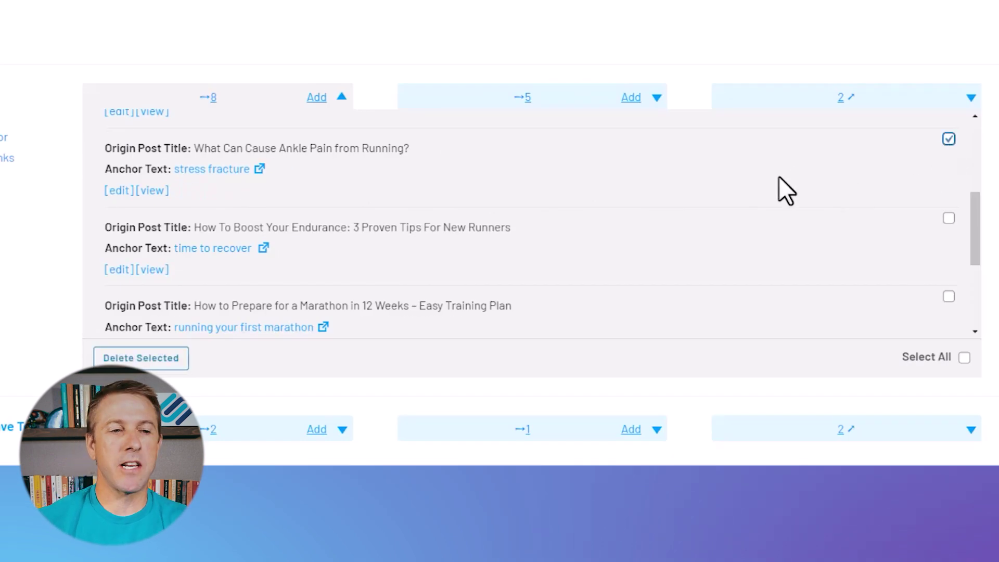
pyautogui.scroll(-1, 480, 234)
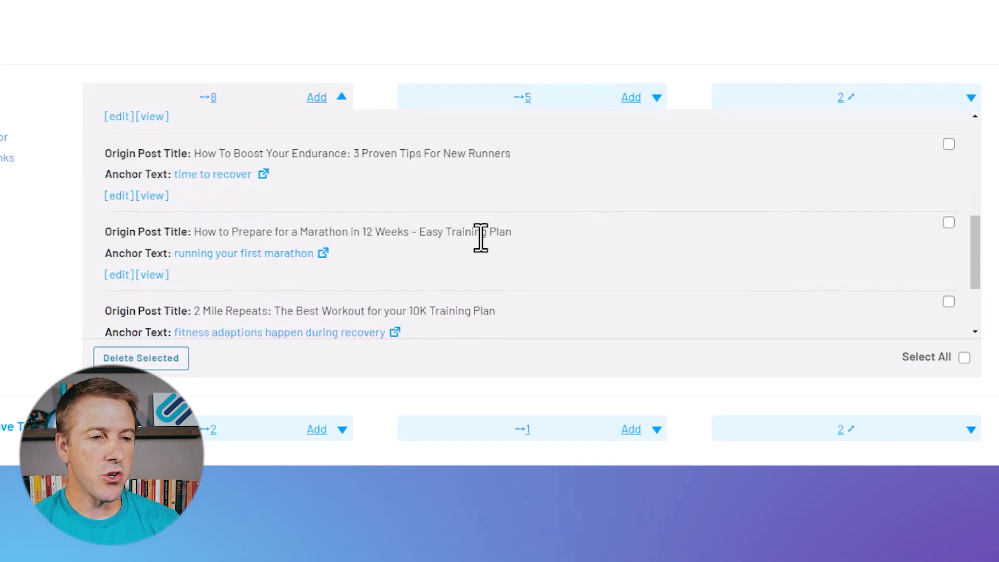
pyautogui.click(949, 223)
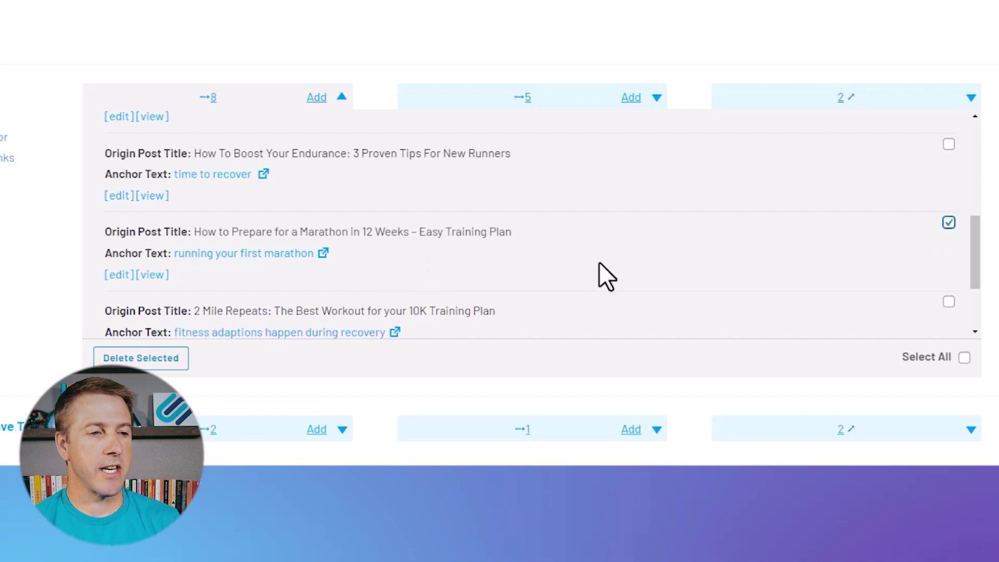
pyautogui.scroll(2, 488, 302)
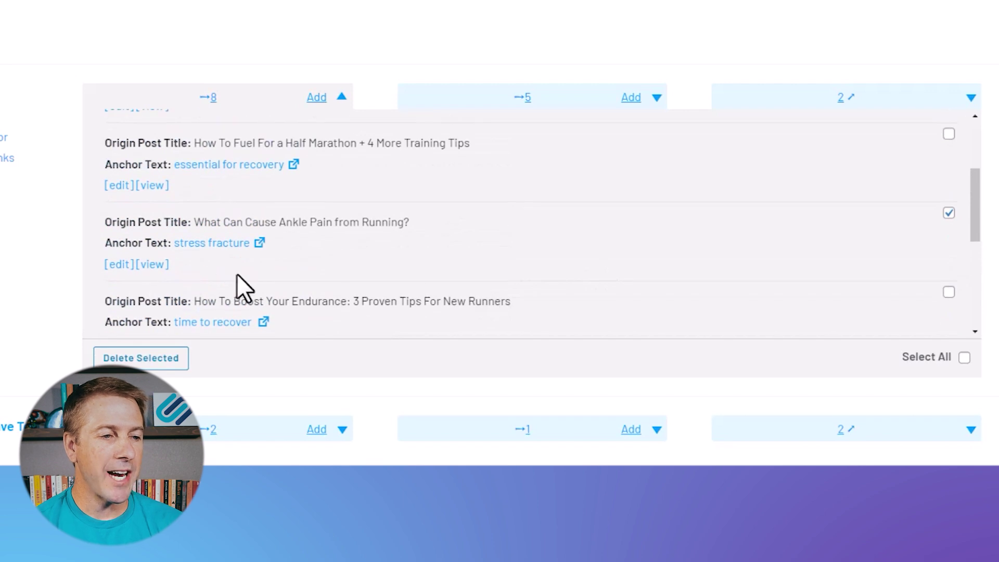
pyautogui.click(113, 266)
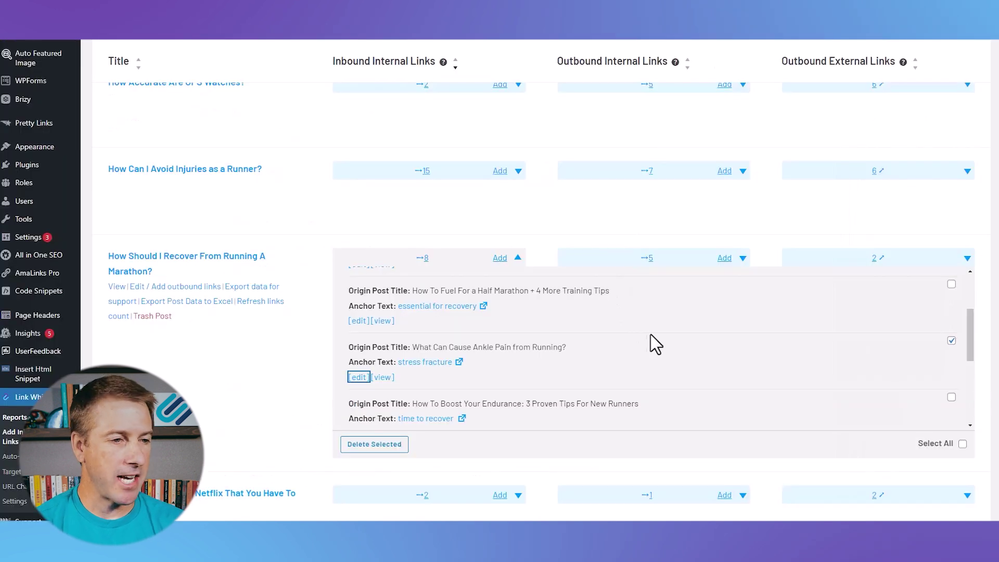
pyautogui.scroll(-2, 624, 333)
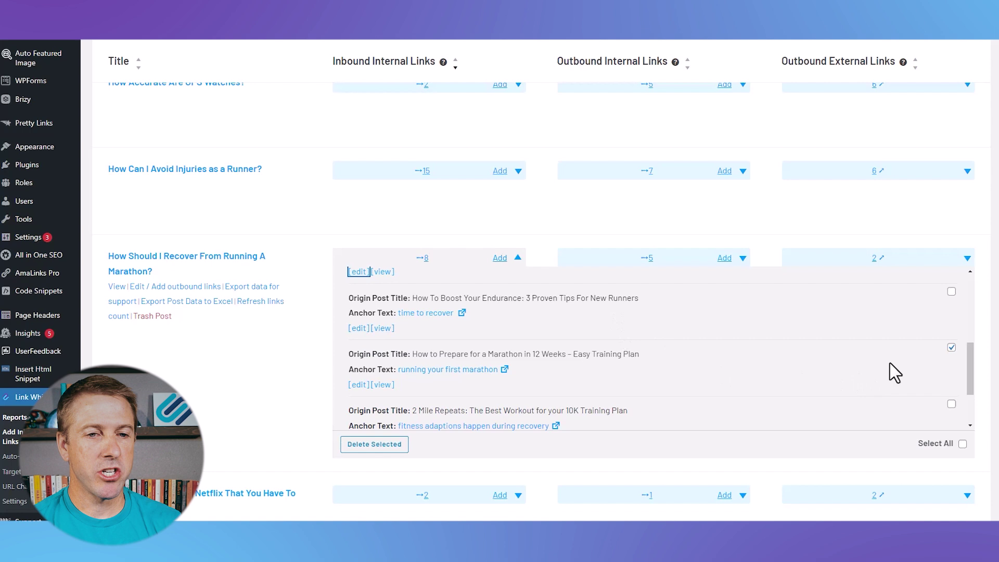
pyautogui.scroll(1, 949, 360)
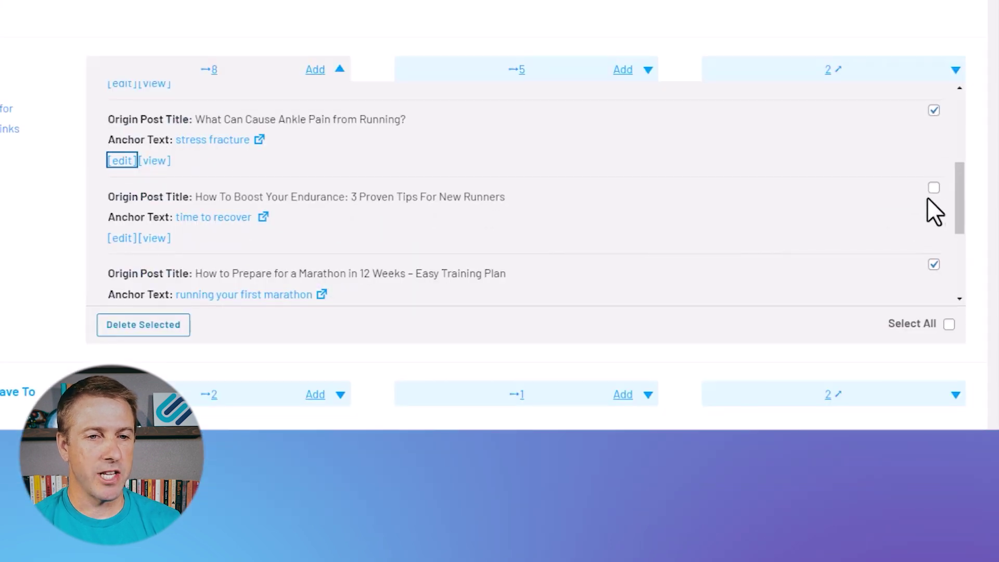
pyautogui.scroll(-1, 874, 198)
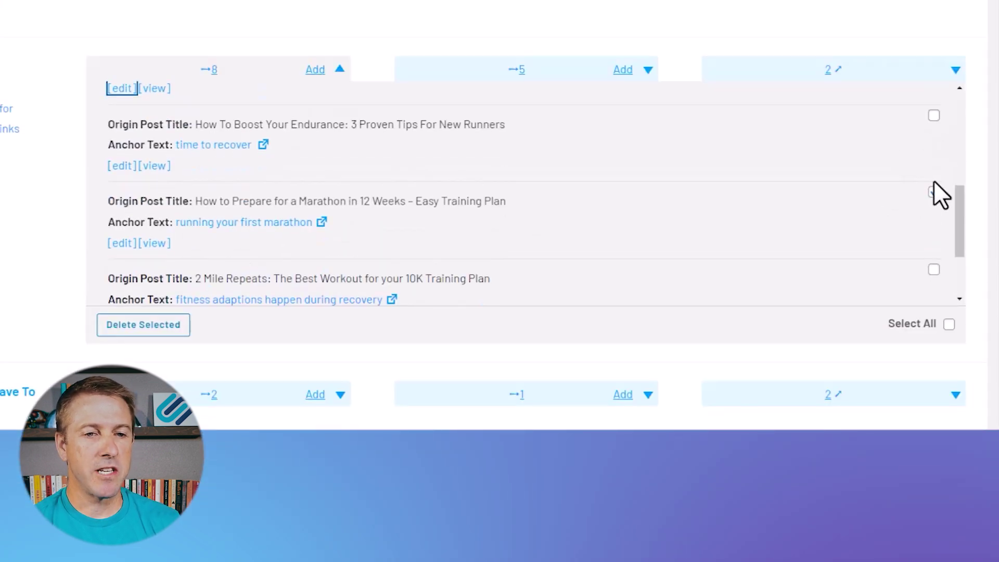
pyautogui.scroll(-1, 810, 196)
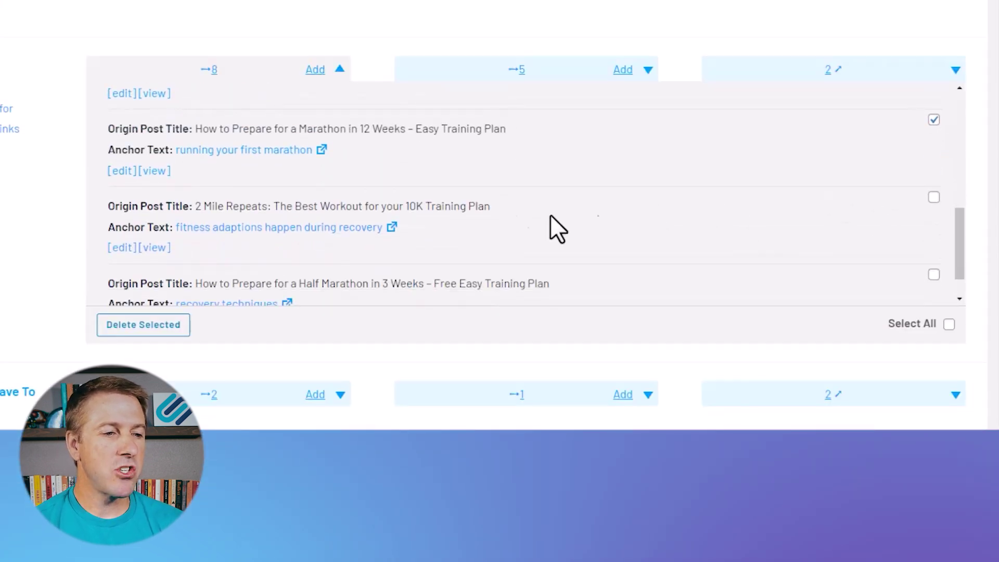
pyautogui.click(157, 327)
pyautogui.click(549, 87)
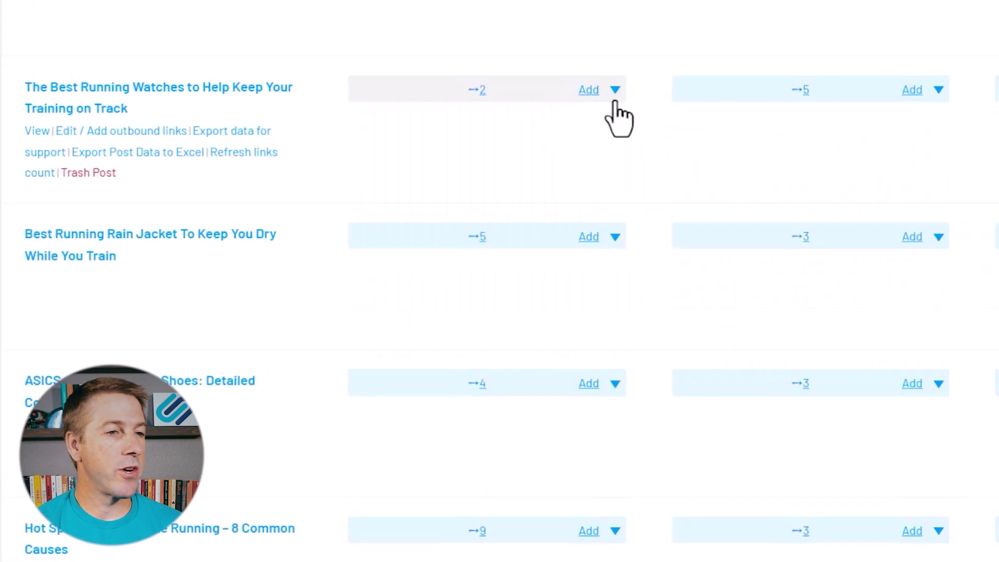
# - Show the running watches post's 2 inbound links and open its inbound linking suggestions
pyautogui.click(615, 91)
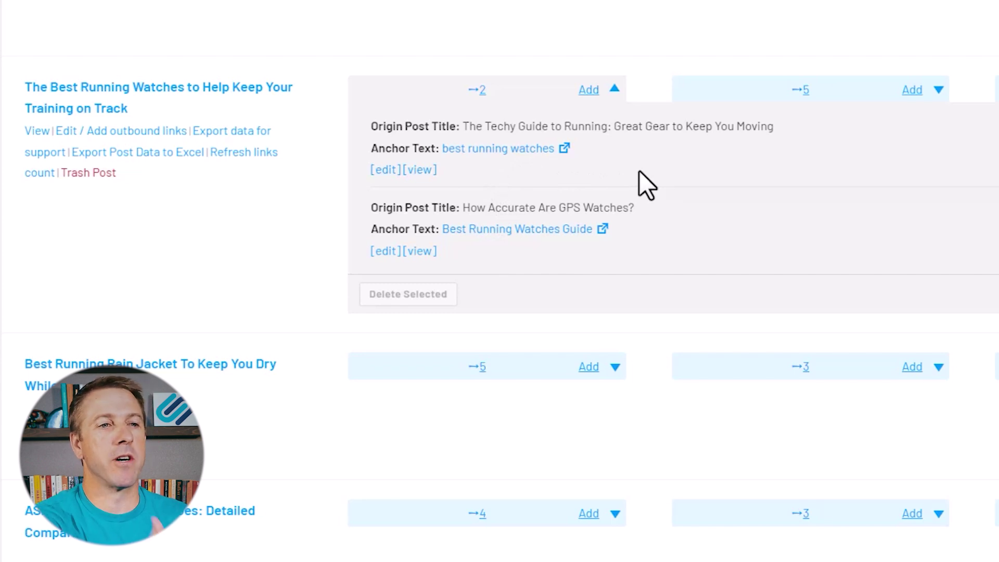
pyautogui.click(590, 90)
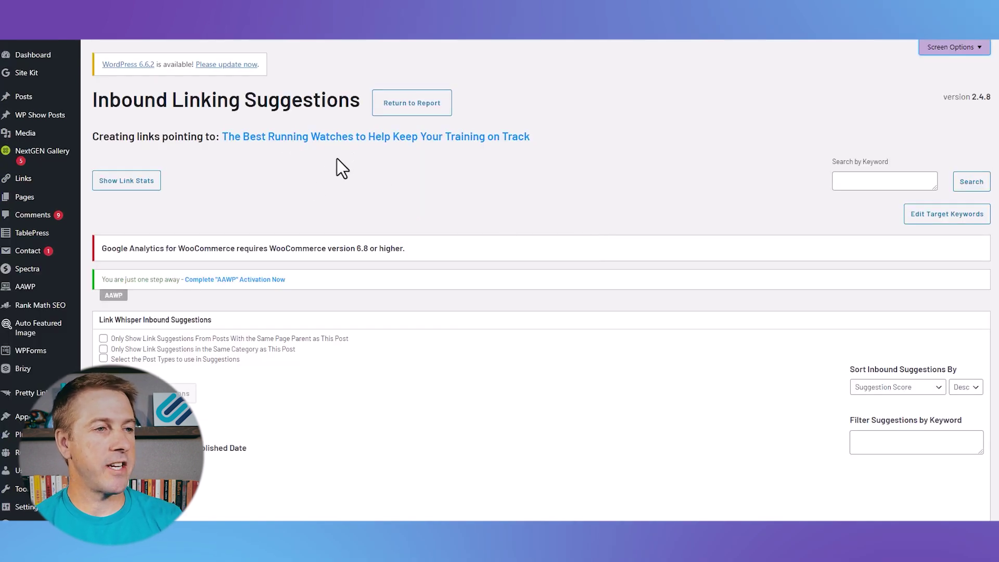
# - Select the kids' best running watches sentence, leaving its text unedited
pyautogui.scroll(-15, 347, 177)
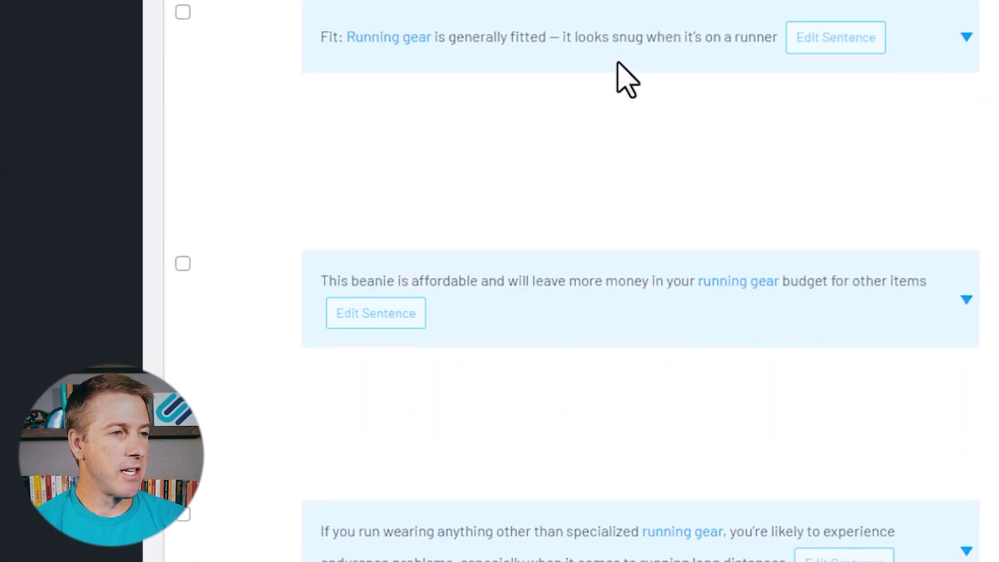
pyautogui.scroll(-8, 620, 63)
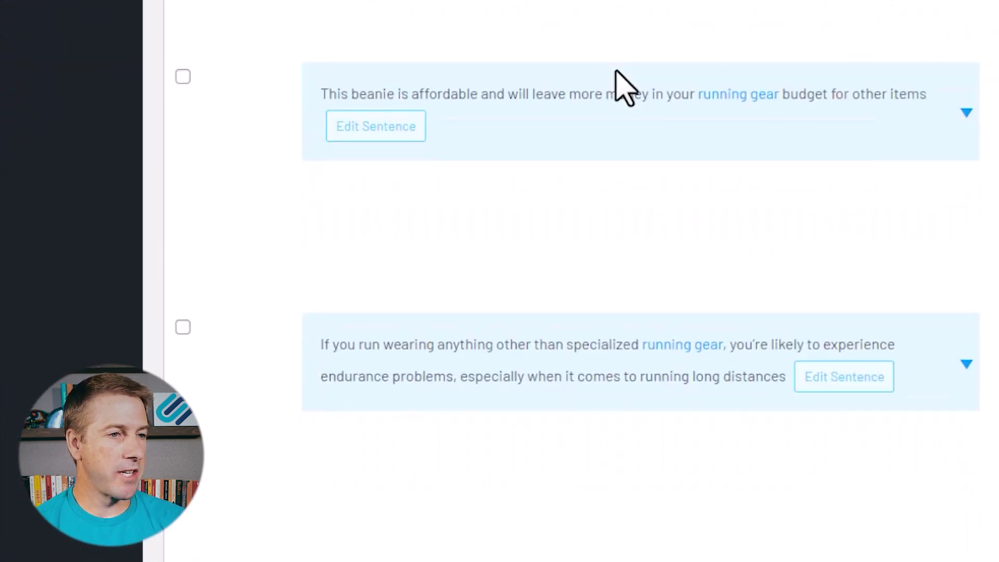
pyautogui.scroll(-5, 612, 89)
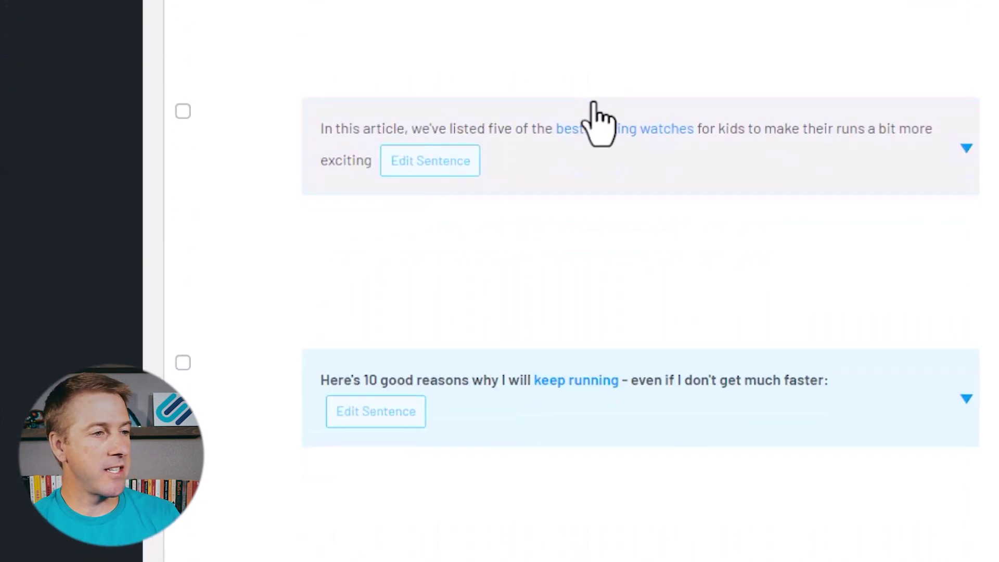
pyautogui.click(183, 112)
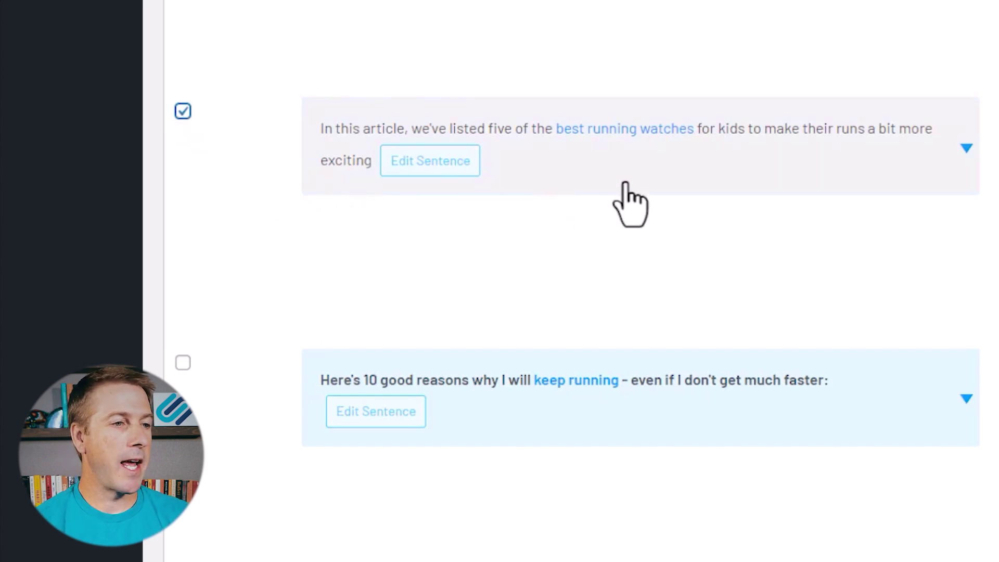
pyautogui.click(442, 172)
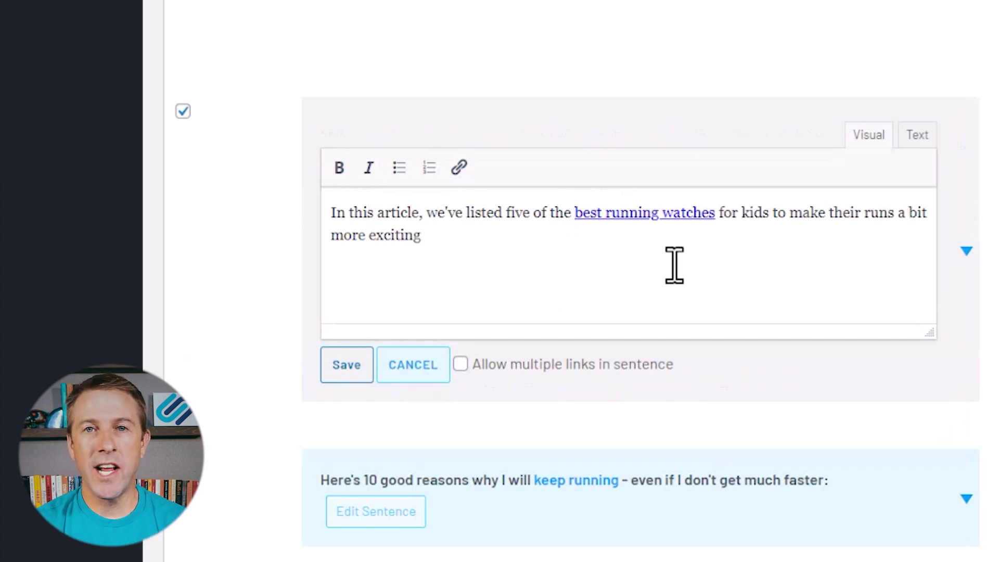
pyautogui.click(412, 366)
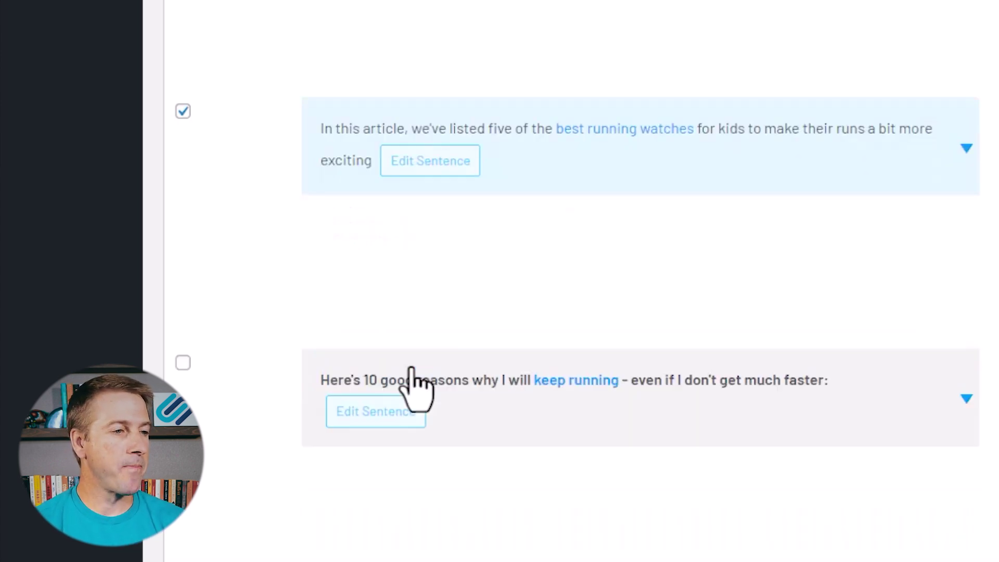
# - Insert the link to the running watches post and dismiss the success message
pyautogui.scroll(15, 547, 182)
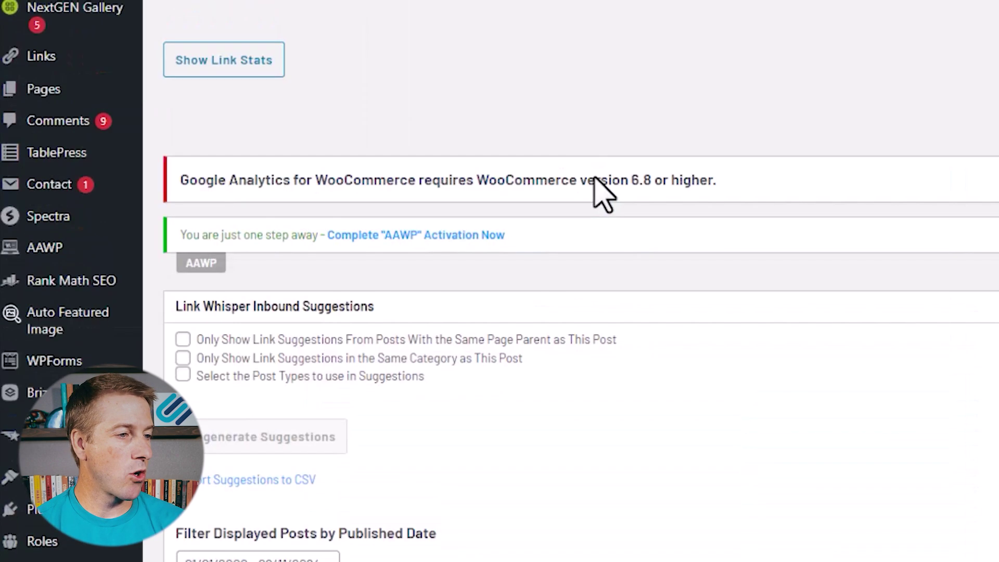
pyautogui.scroll(-5, 602, 194)
pyautogui.click(224, 331)
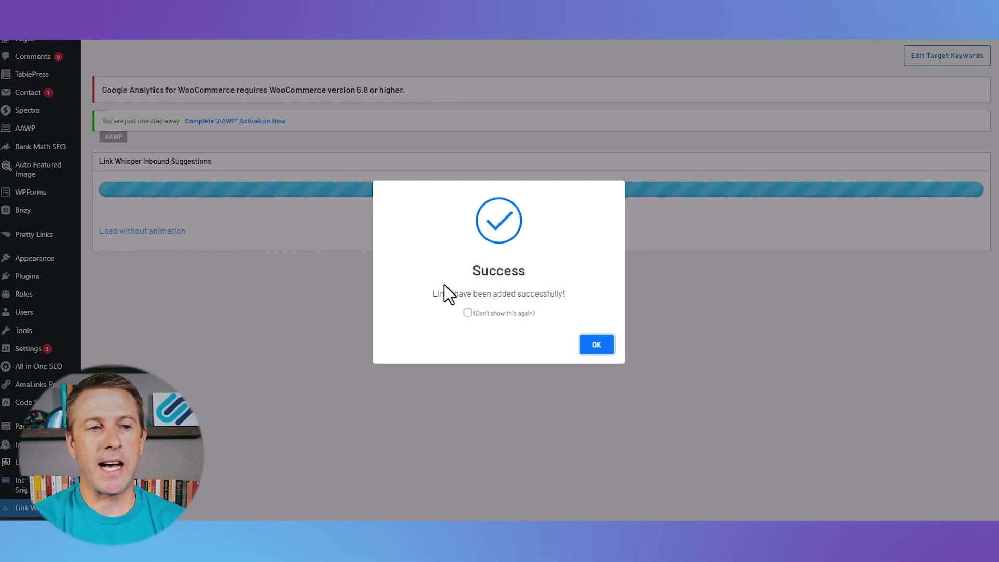
pyautogui.click(597, 344)
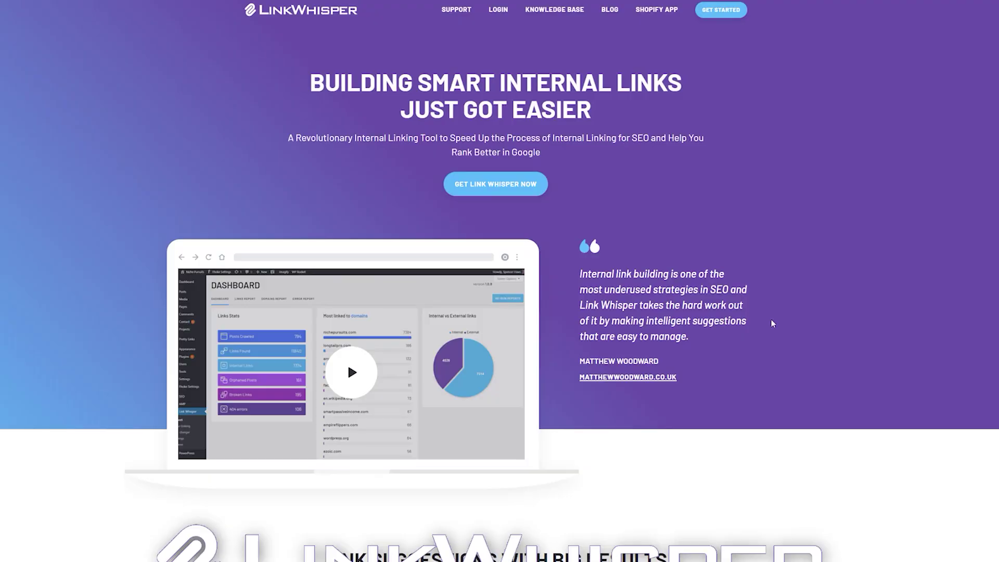
# - Bring up the license pricing plans and begin entering the YouTube discount code at checkout
pyautogui.click(487, 182)
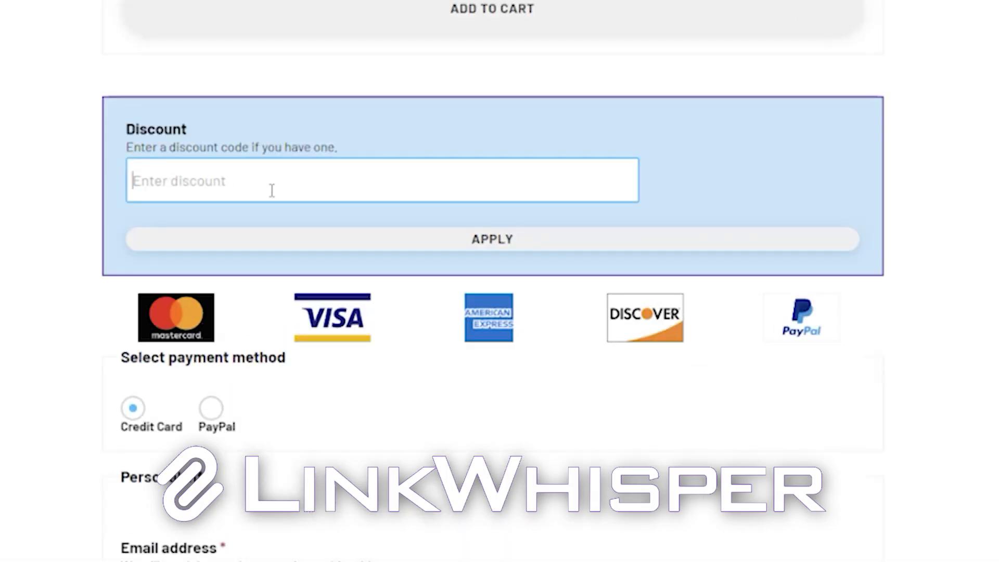
pyautogui.write('YouTu')
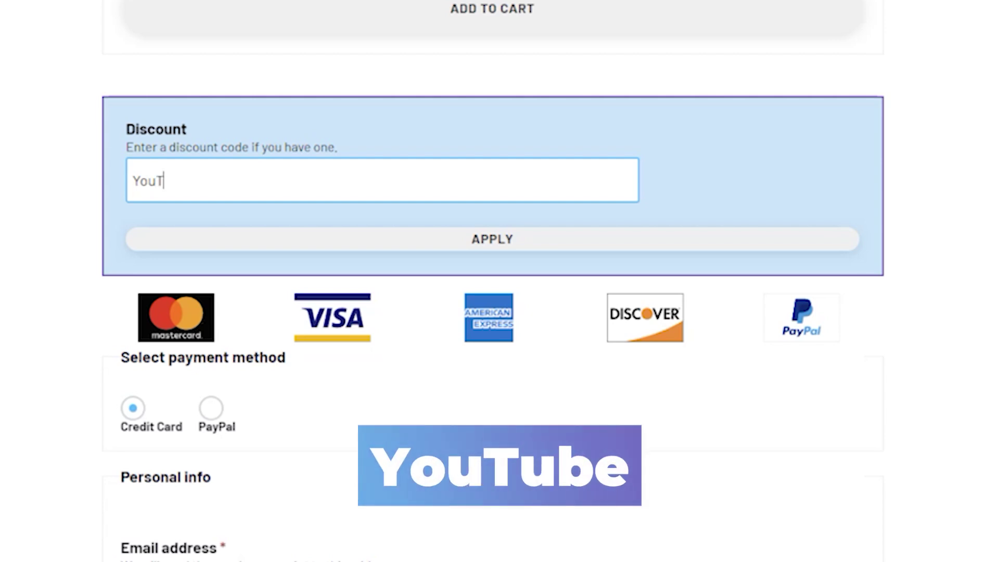